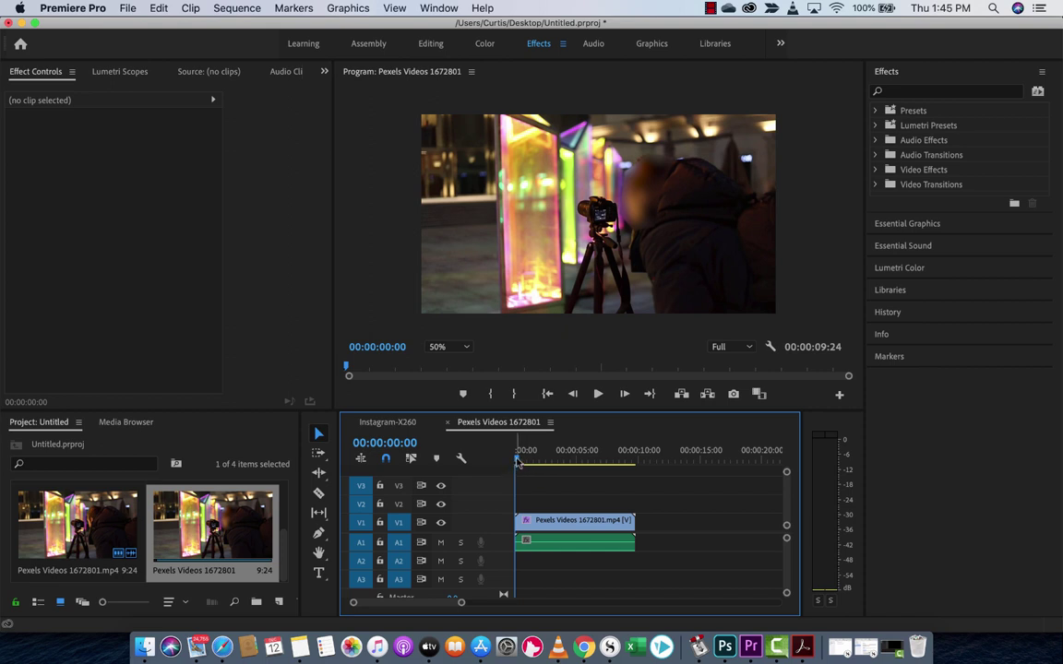
Step: Preview the finished blurred clip, then return to its start
mouse_move(517, 462)
left_mouse_down()
mouse_move(527, 461)
mouse_move(506, 463)
left_mouse_up()
left_click_drag(518, 462, 554, 466)
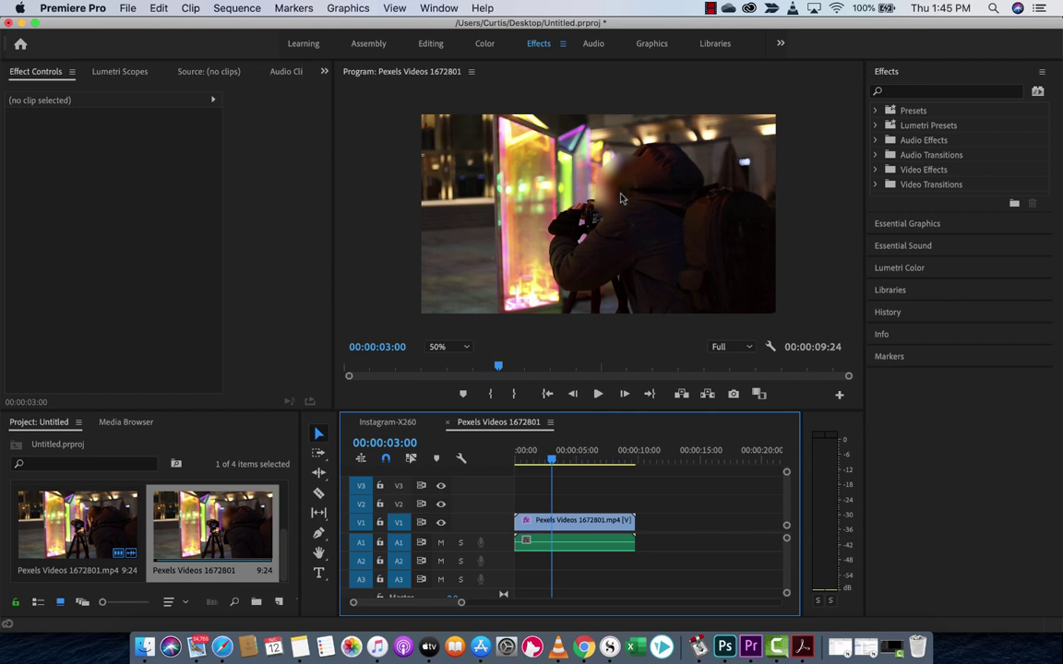
mouse_move(553, 462)
left_mouse_down()
mouse_move(577, 466)
mouse_move(534, 468)
left_mouse_up()
key("Home")
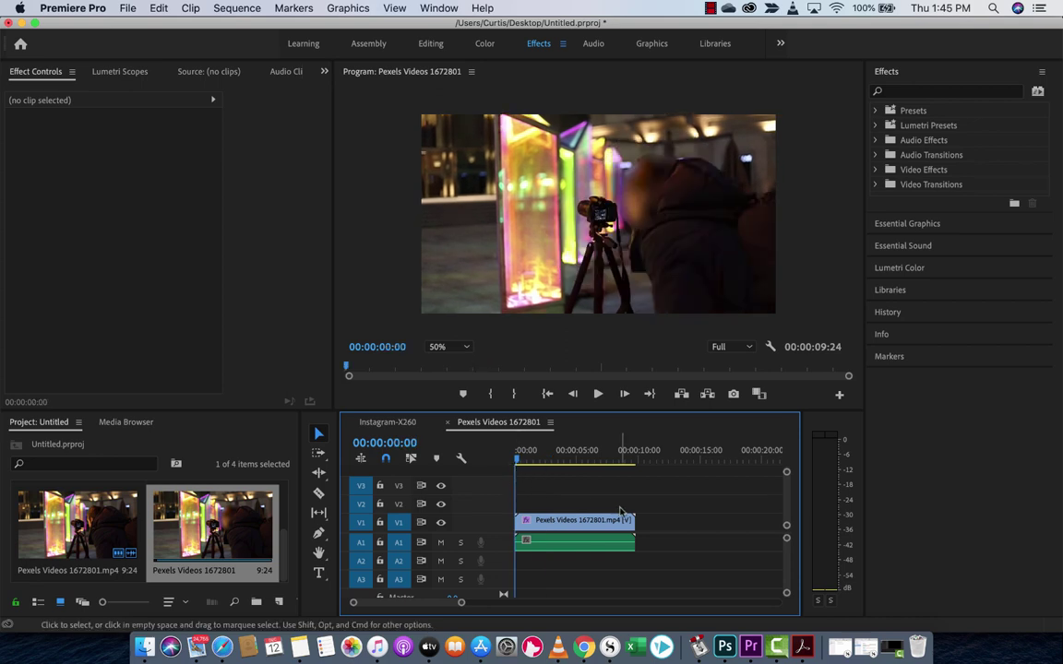
Step: Delete the old Pexels Videos sequence and add the Pexels clip to Instagram-X260, matching sequence settings to the clip
left_click(255, 519)
key("Delete")
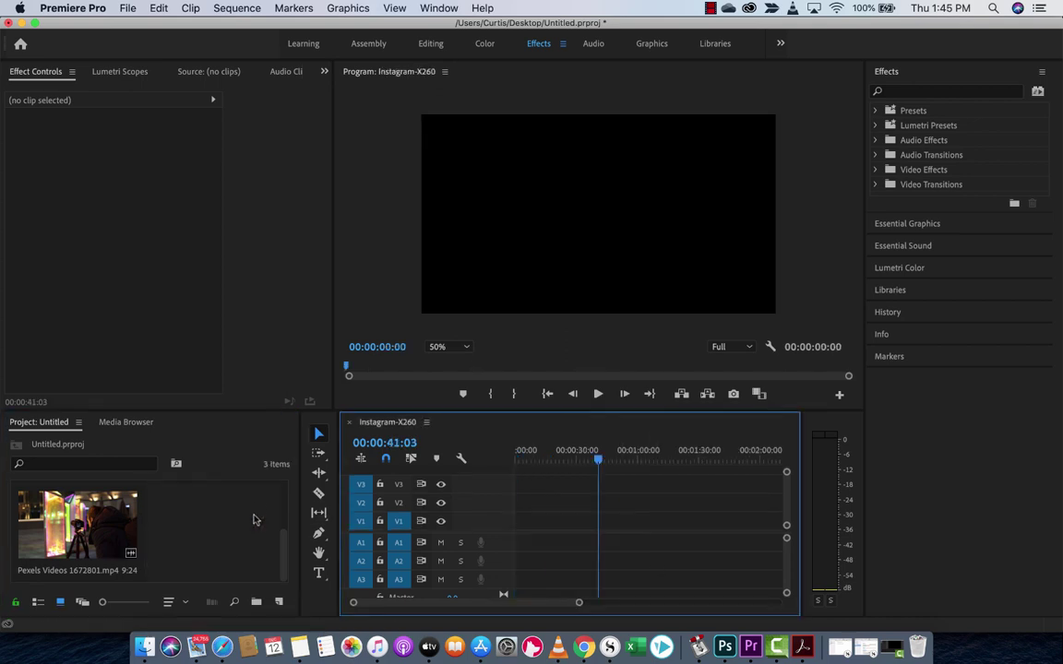
left_click(81, 524)
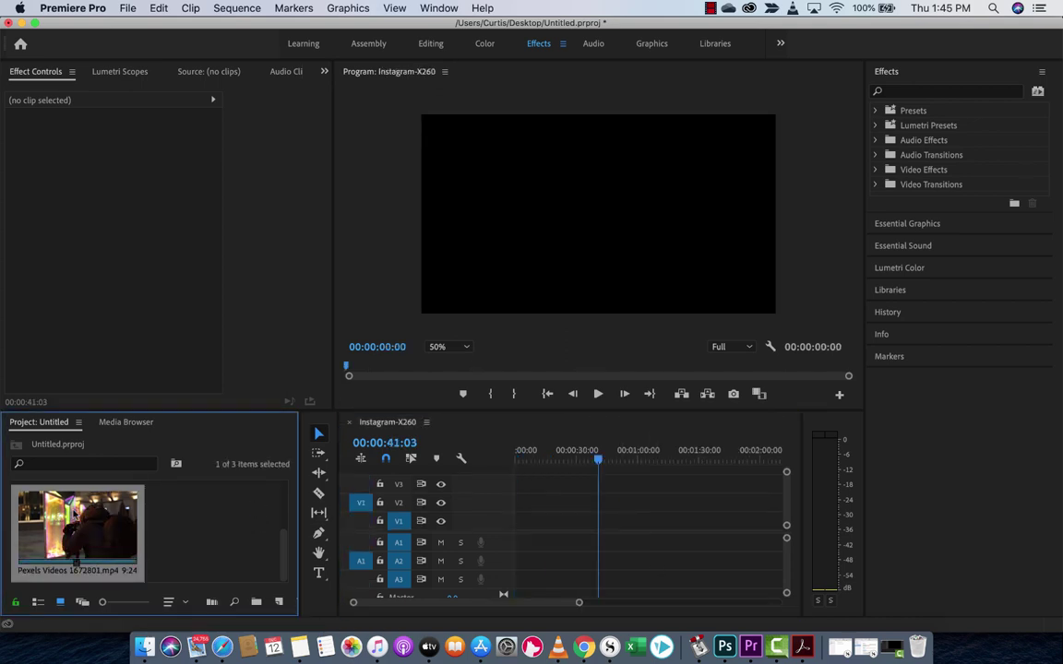
left_click_drag(56, 502, 484, 537)
left_click(544, 361)
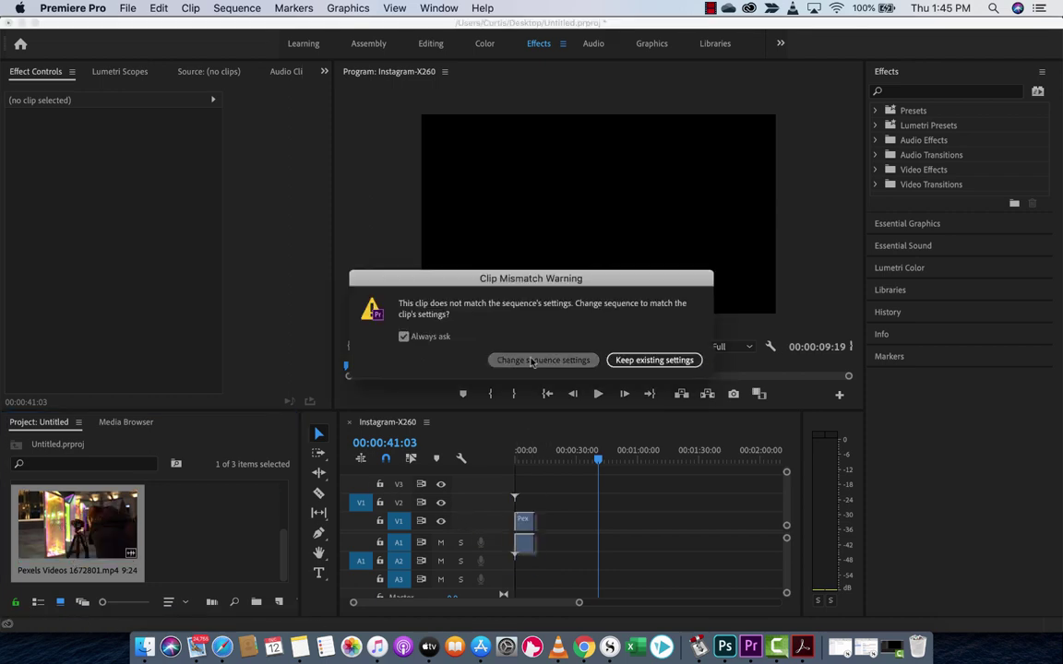
Step: Zoom the timeline in and trim the clip's end so the sequence lasts 3:11
left_click(521, 458)
left_click(518, 458)
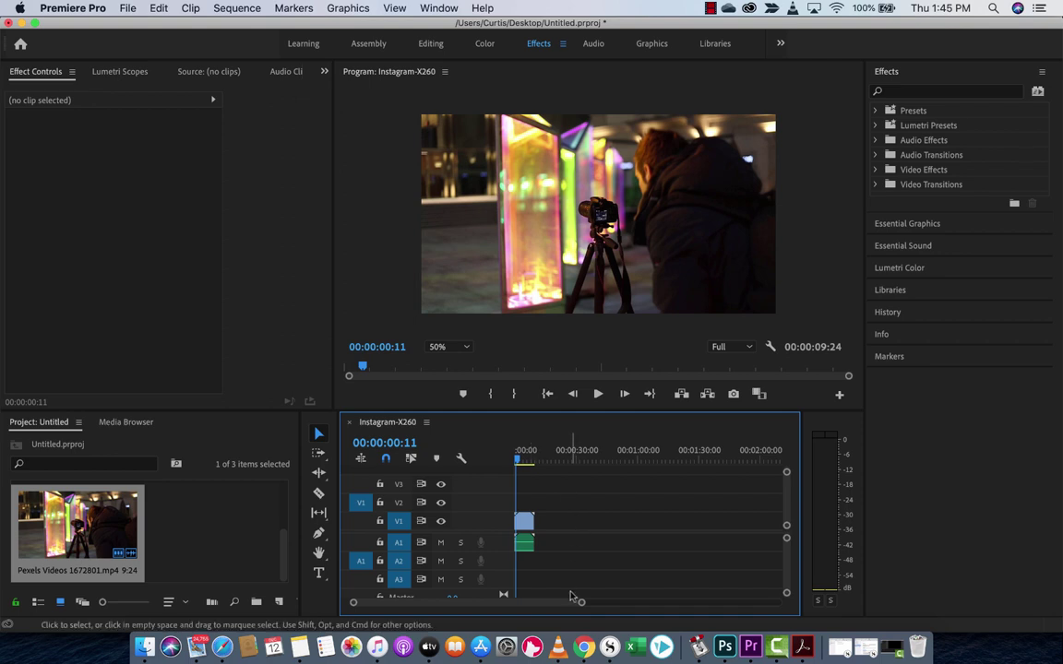
left_click_drag(581, 602, 460, 602)
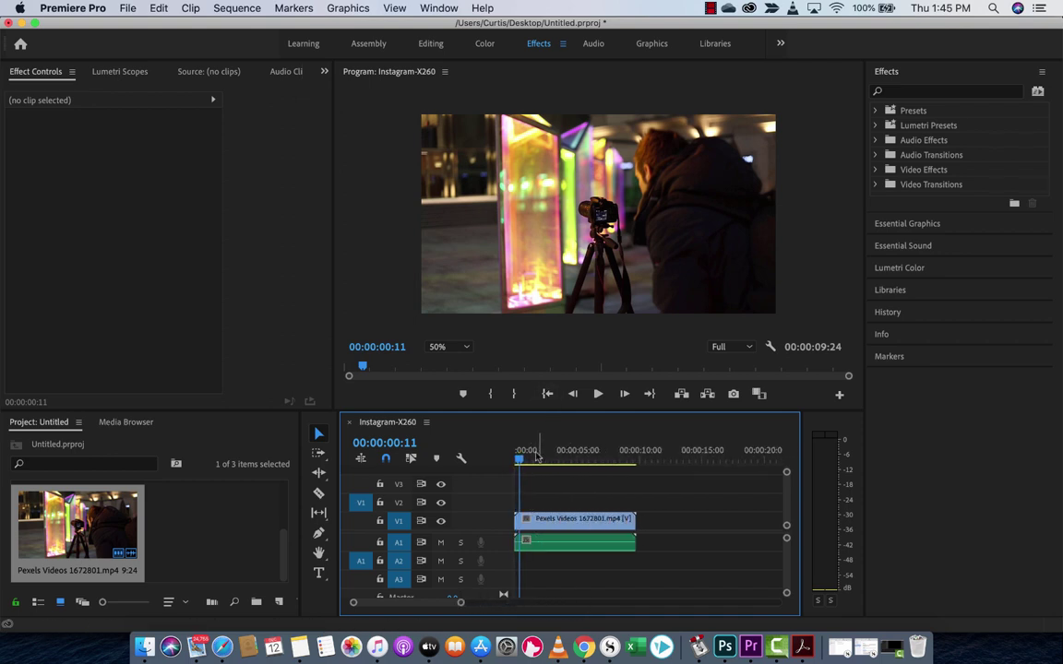
left_click_drag(535, 458, 556, 458)
left_click(632, 518)
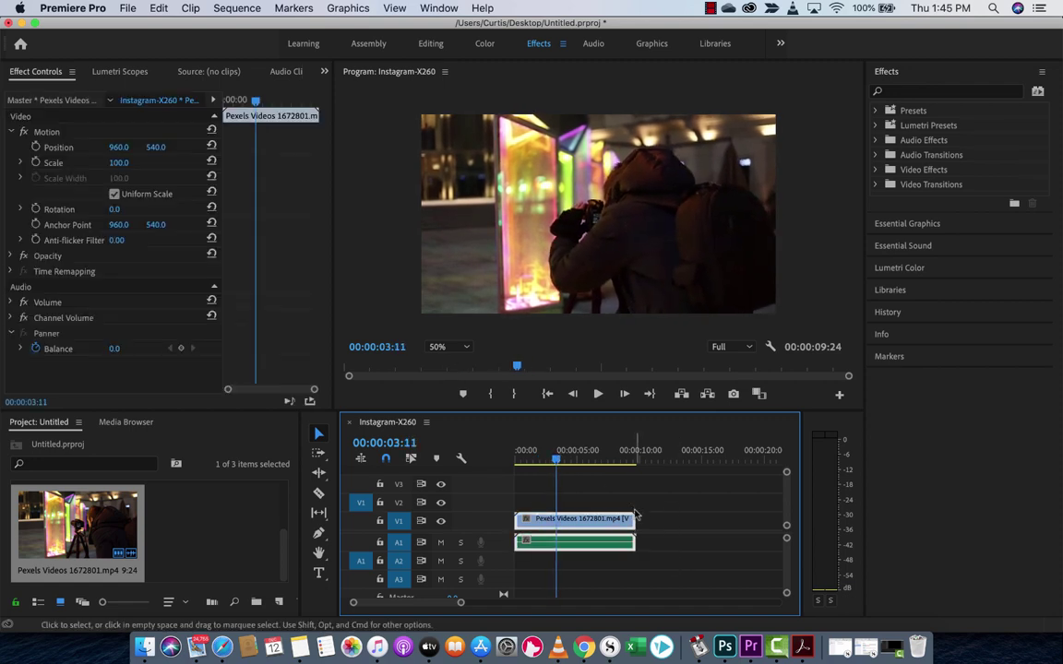
left_click_drag(633, 518, 553, 518)
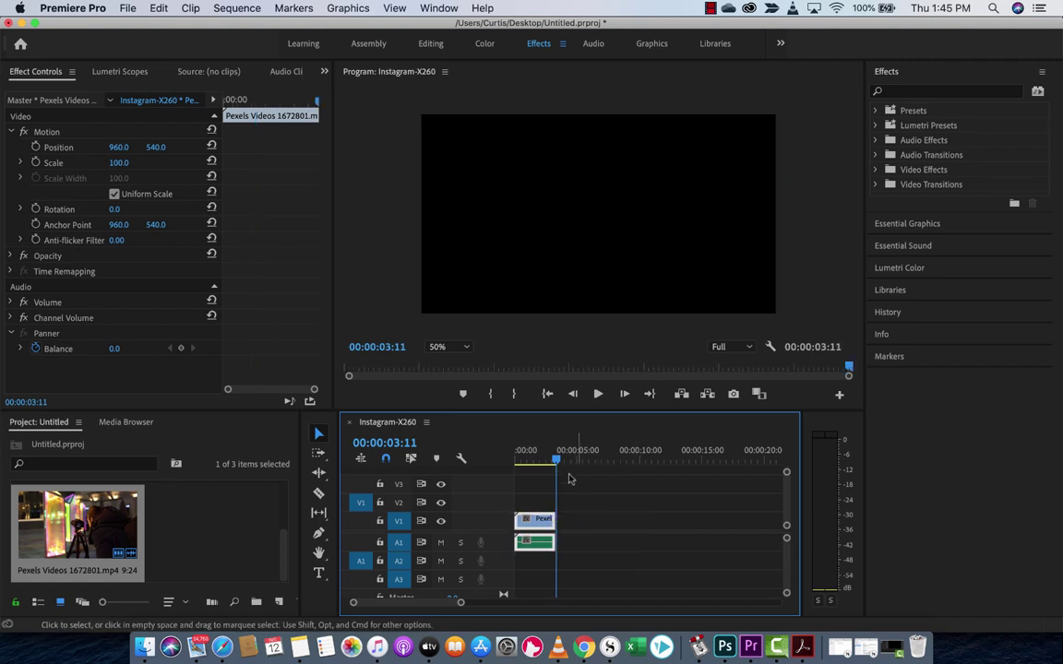
left_click_drag(557, 459, 518, 456)
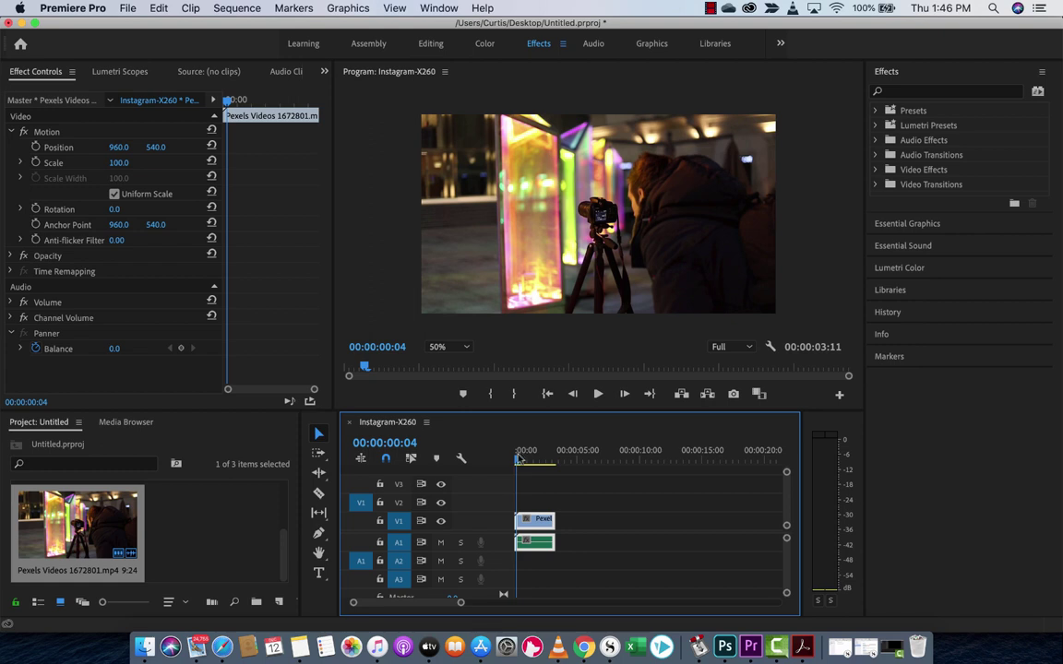
Step: Search 'gaus' in Effects and drop Gaussian Blur onto the Pexels clip in V1
key("Home")
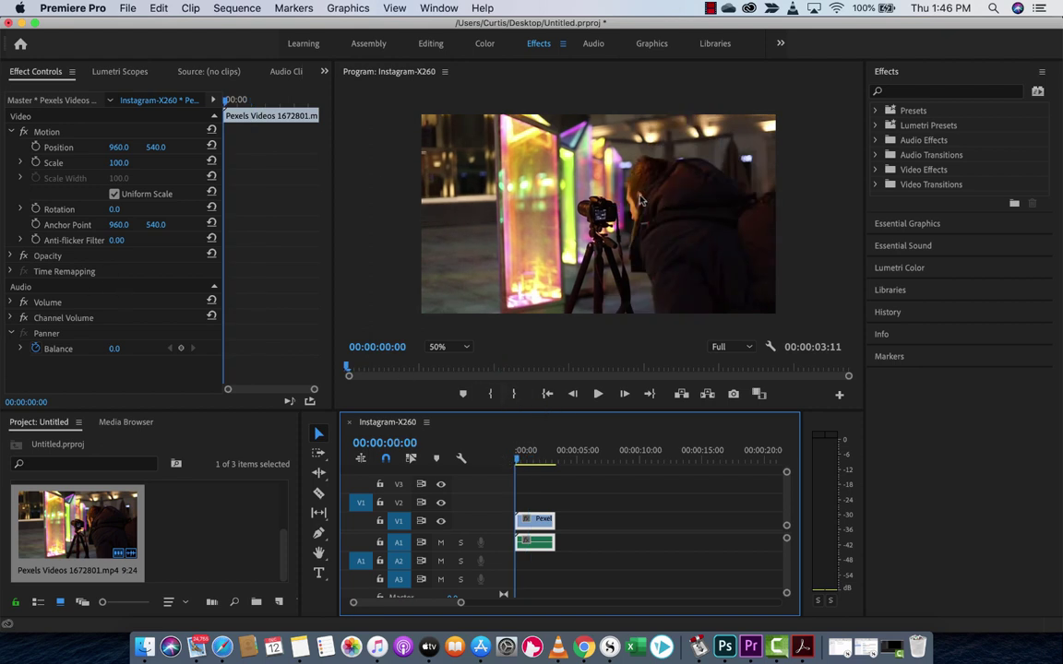
left_click(927, 94)
type("gaussian")
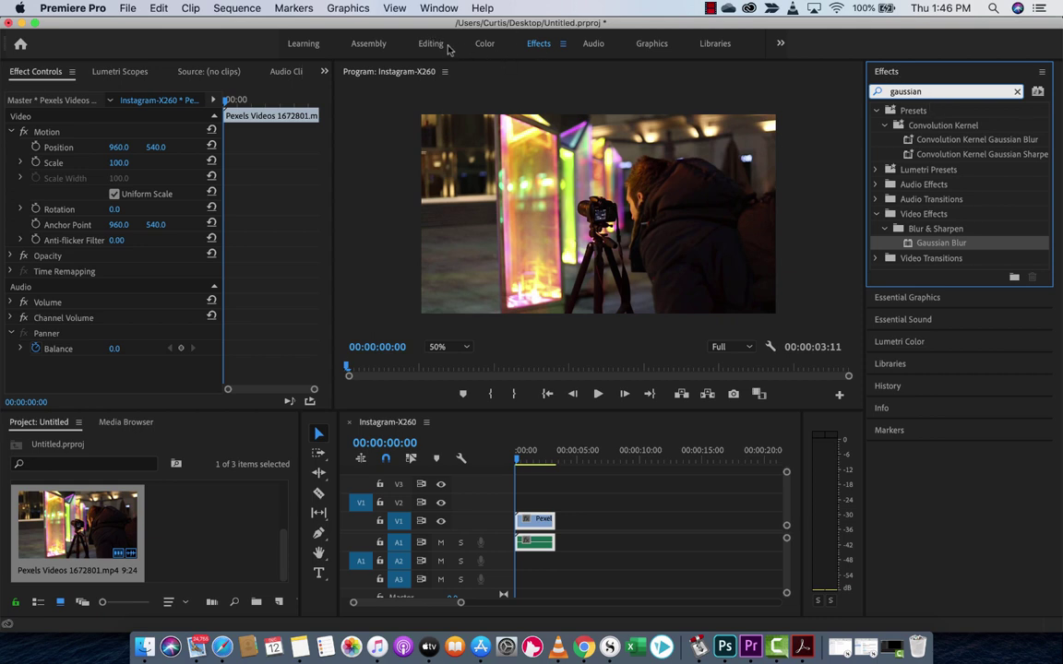
left_click(433, 8)
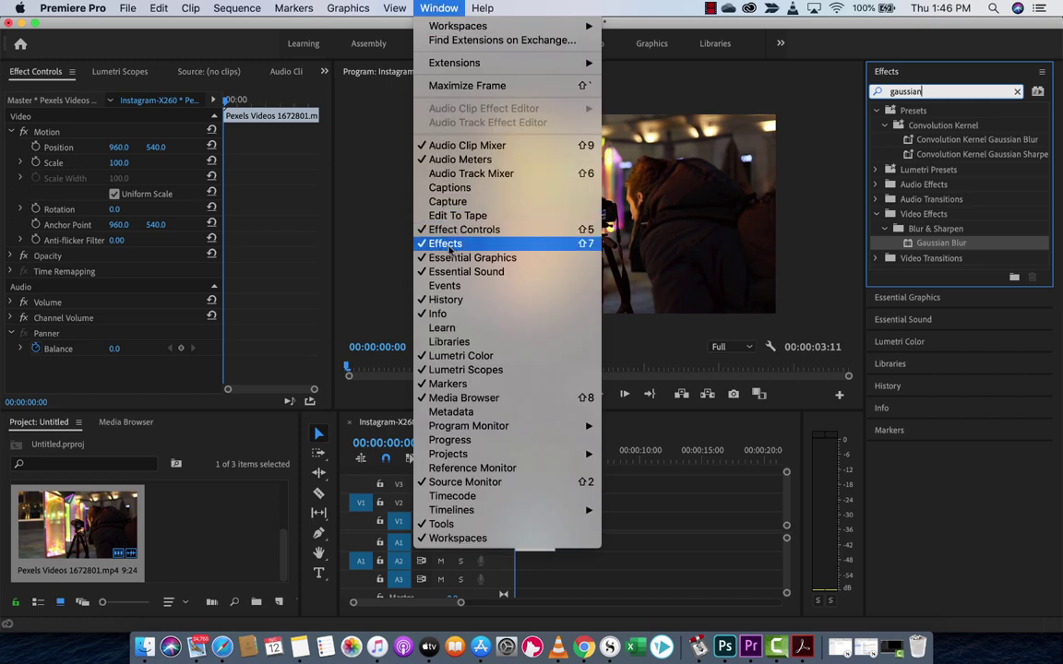
left_click(433, 8)
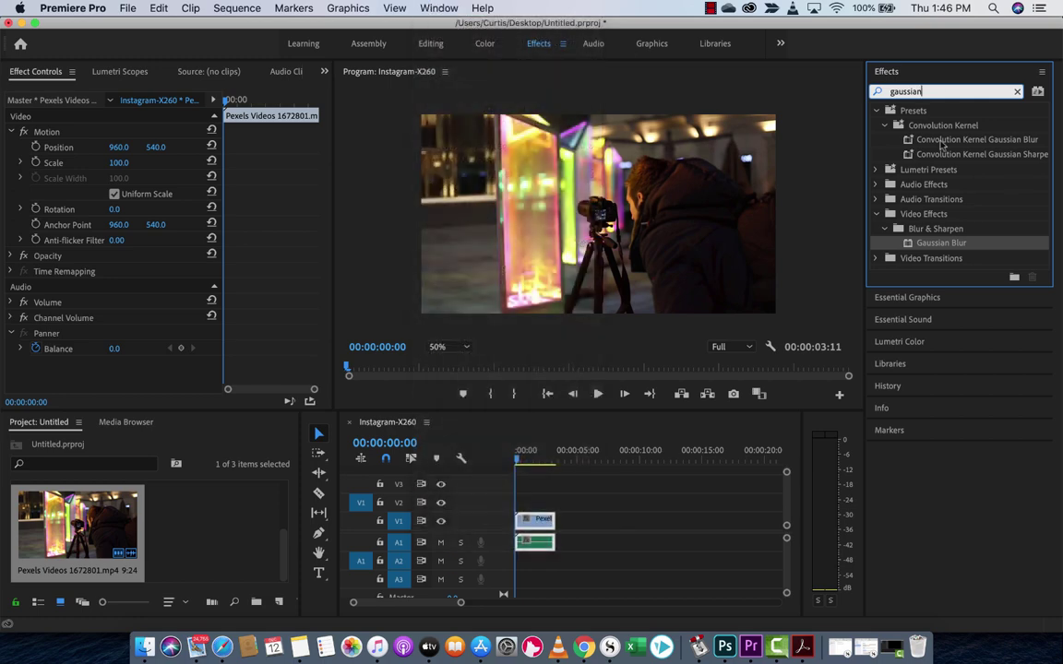
left_click(913, 243)
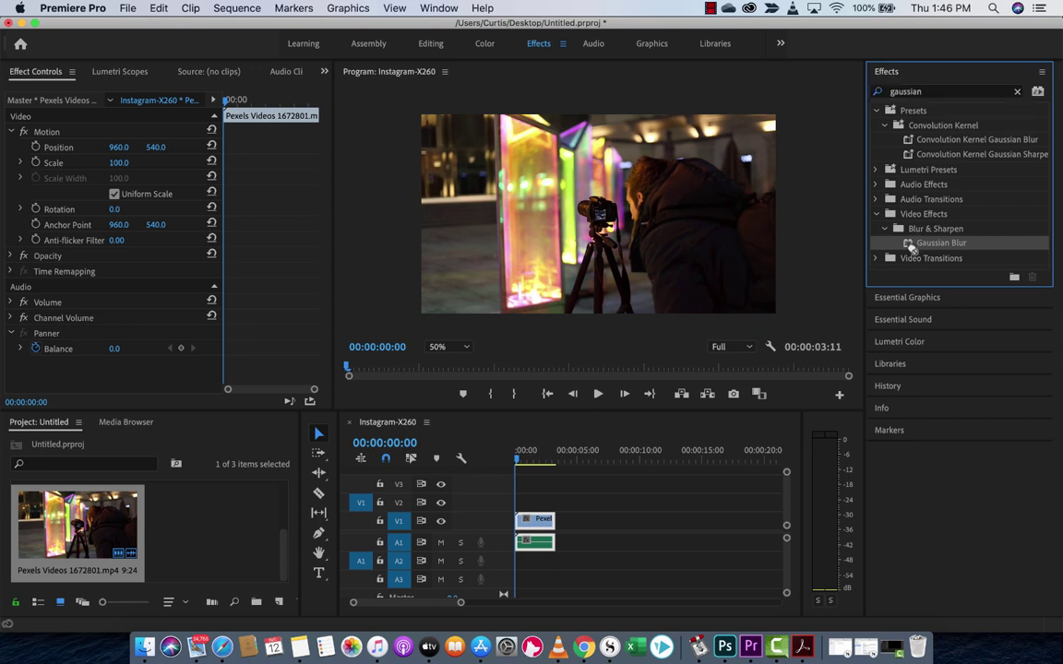
left_click_drag(911, 247, 525, 521)
left_click_drag(519, 460, 459, 420)
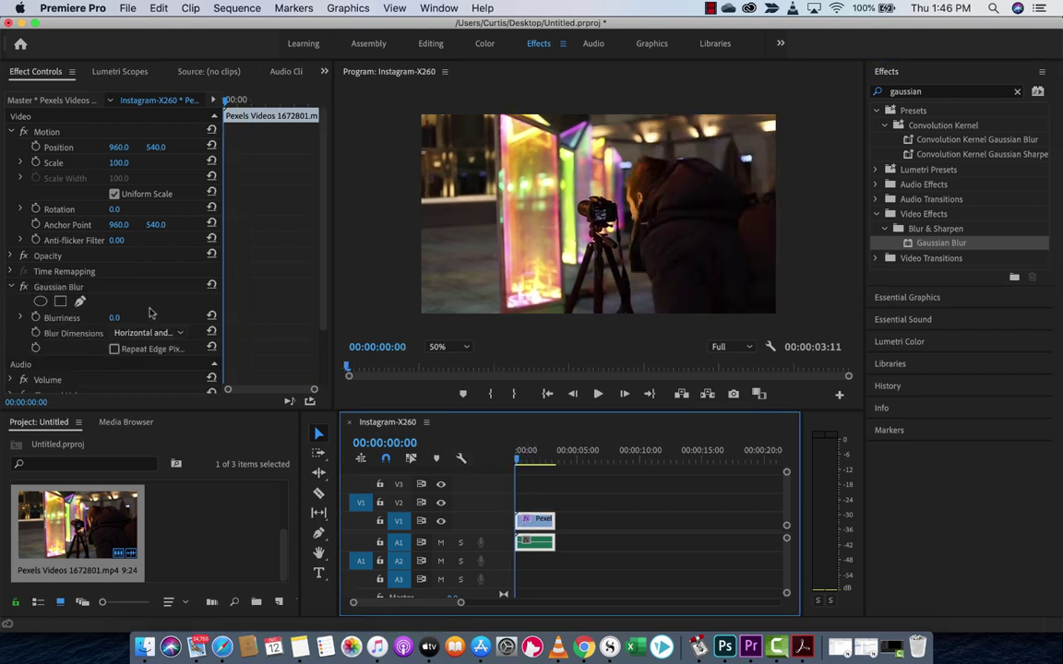
Step: Raise the Gaussian Blur Blurriness to 100 and preview the fully blurred clip
left_click(64, 287)
scroll(73, 292, "down", 2)
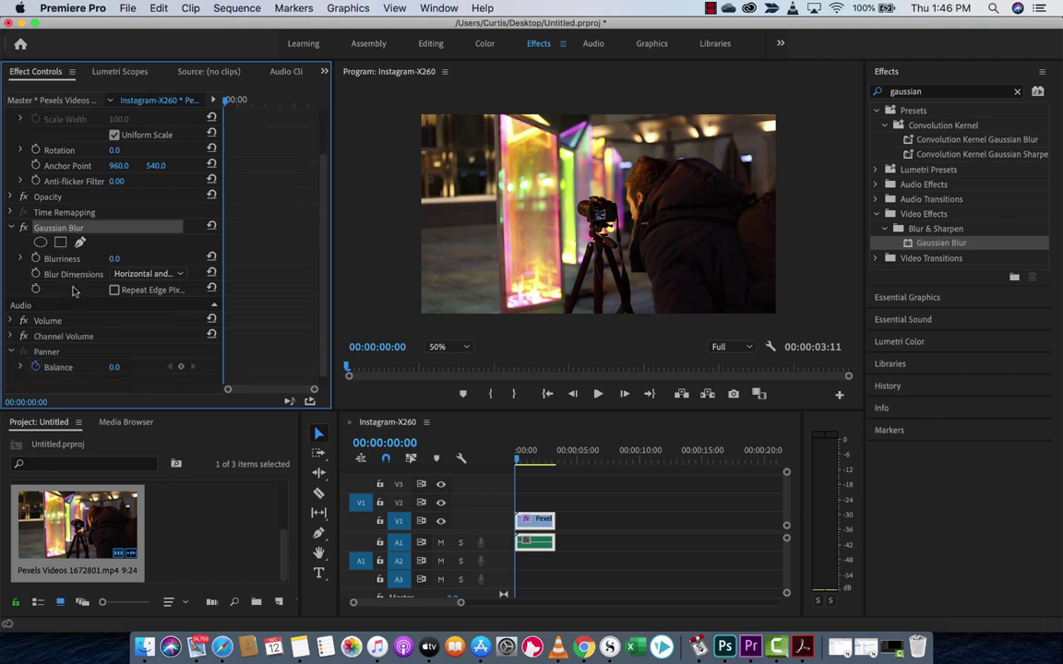
left_click(79, 273)
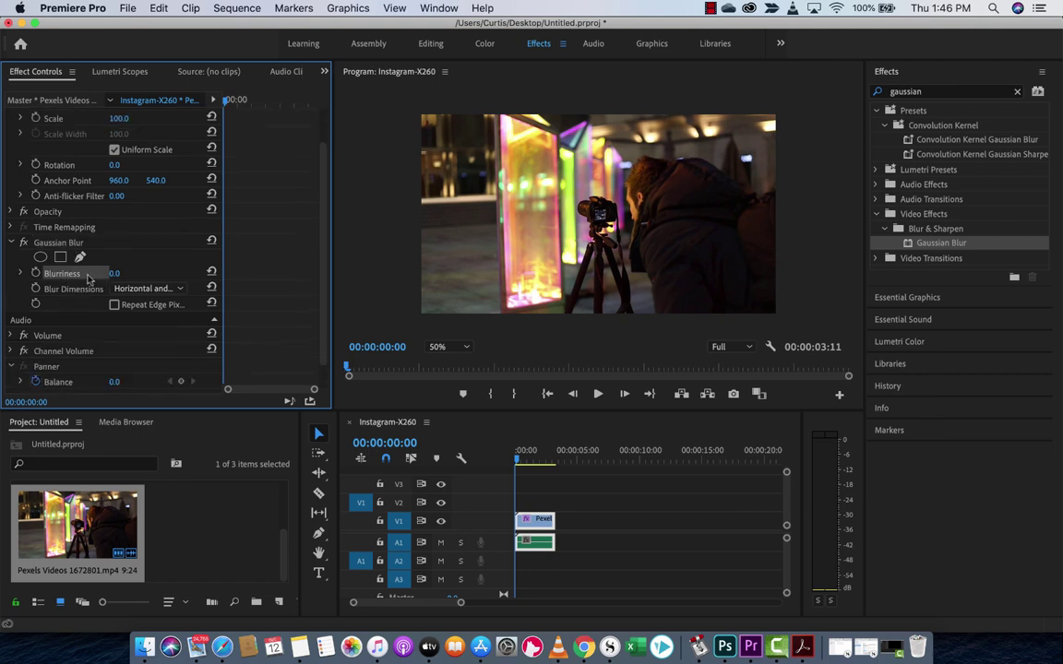
left_click_drag(114, 273, 205, 273)
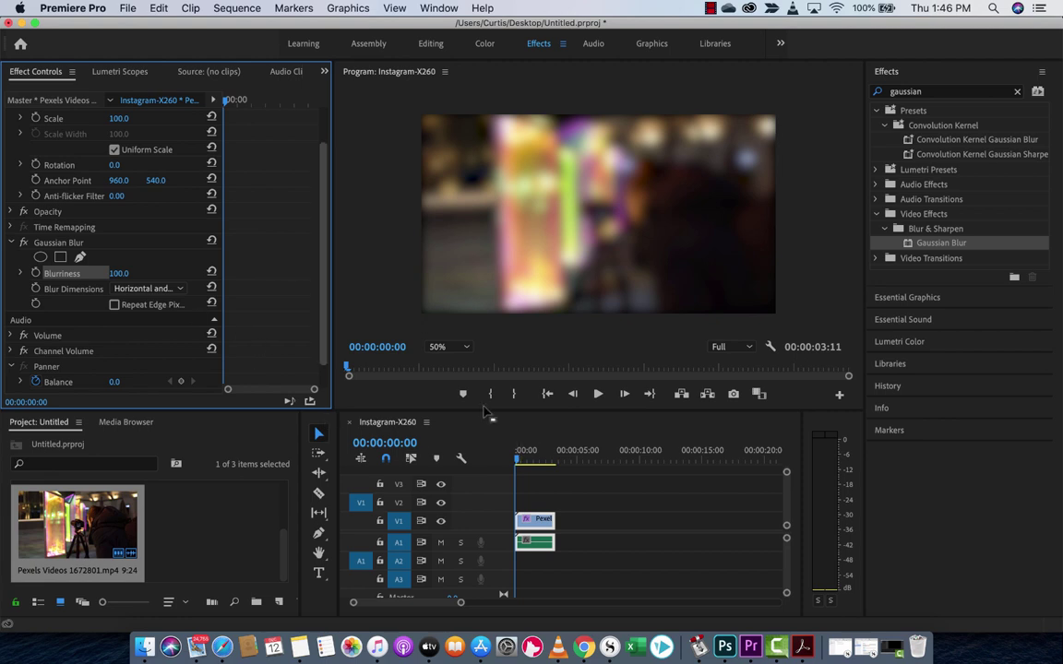
left_click_drag(528, 459, 509, 461)
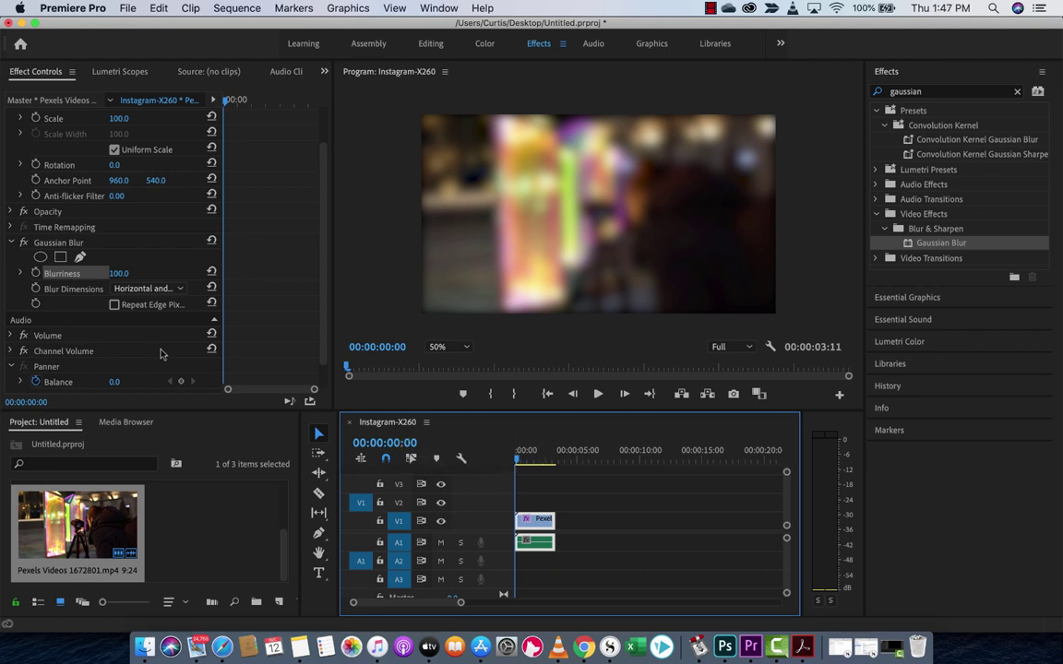
Step: Draw a freeform bezier mask by placing seven points around the man's face
left_click(80, 257)
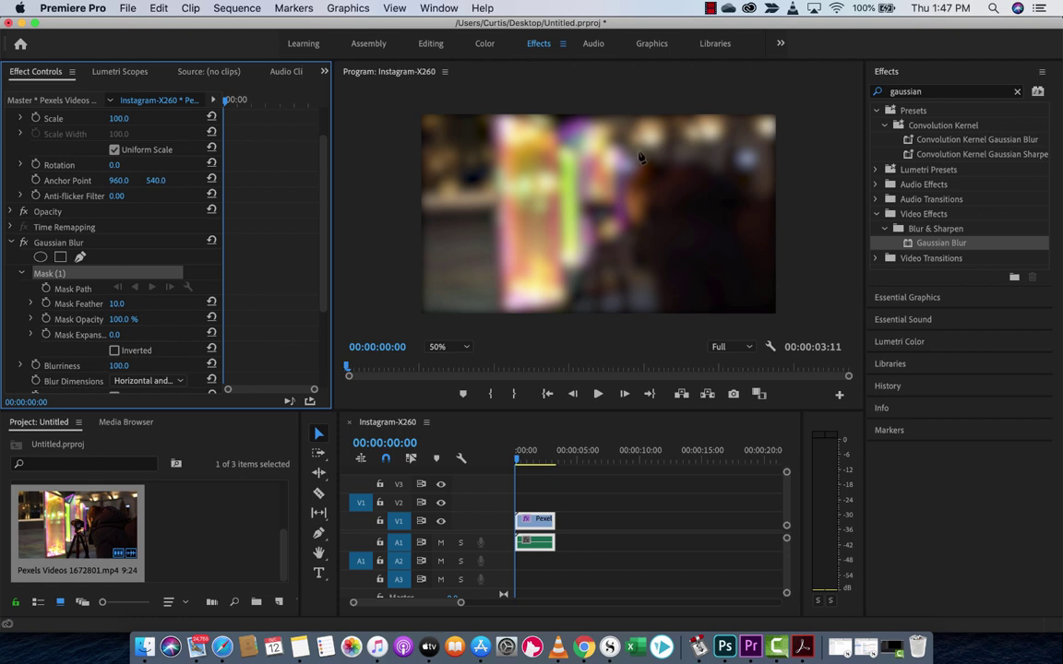
left_click(639, 151)
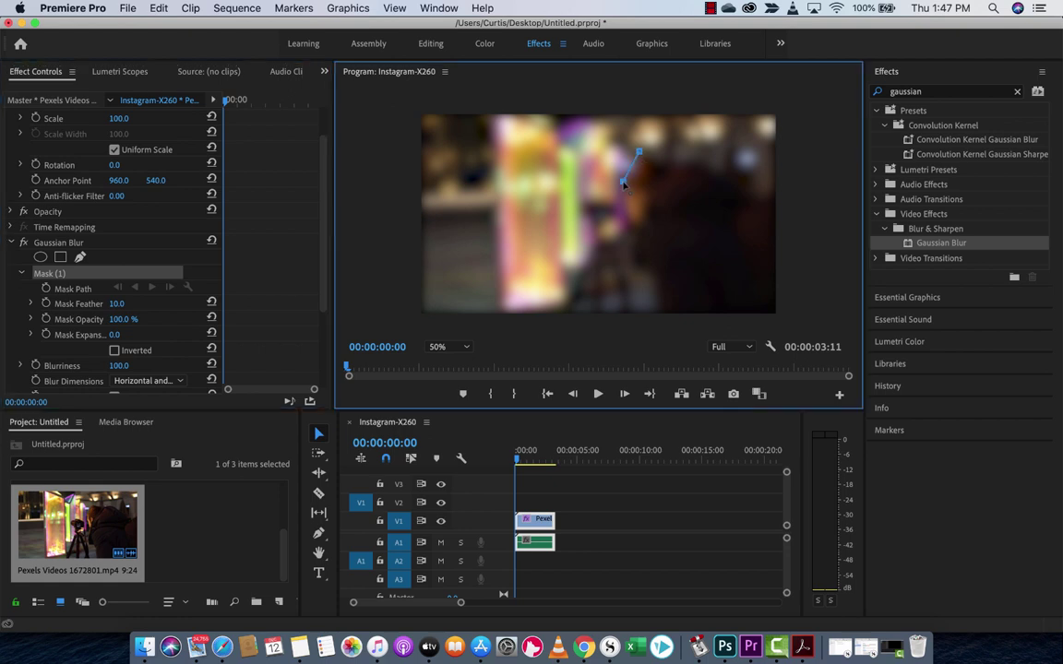
left_click(623, 181)
left_click(623, 218)
left_click(639, 234)
left_click(653, 220)
left_click(657, 185)
left_click(639, 150)
Step: Undo a stray mask rotation, save the project, and close the face mask outline
left_click_drag(639, 148, 653, 159)
key("super+z")
key("super+s")
left_click(640, 153)
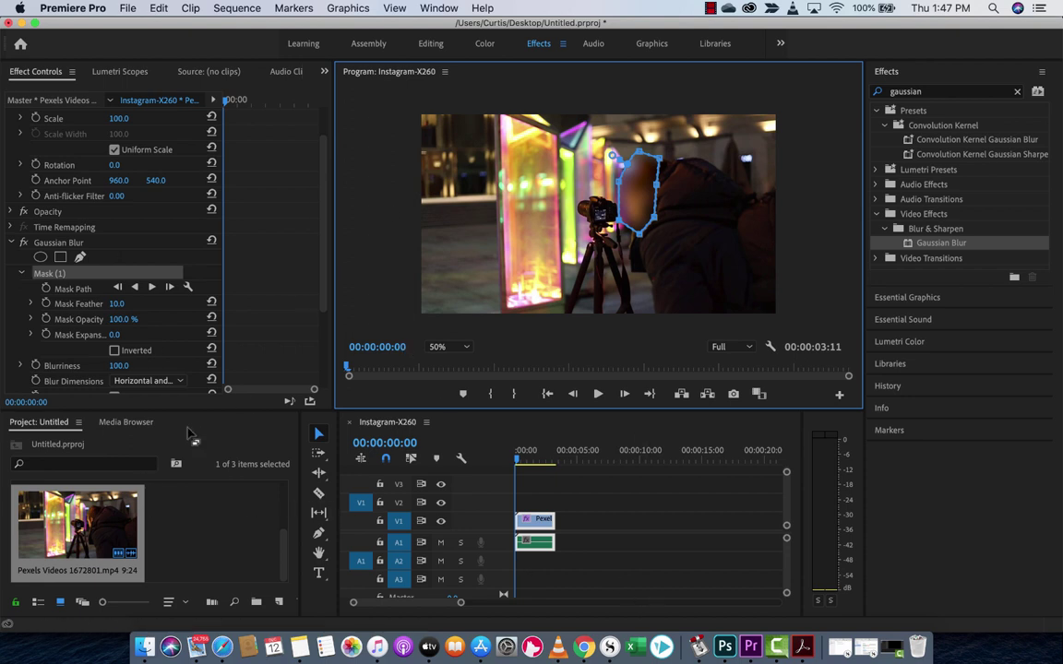
left_click(318, 434)
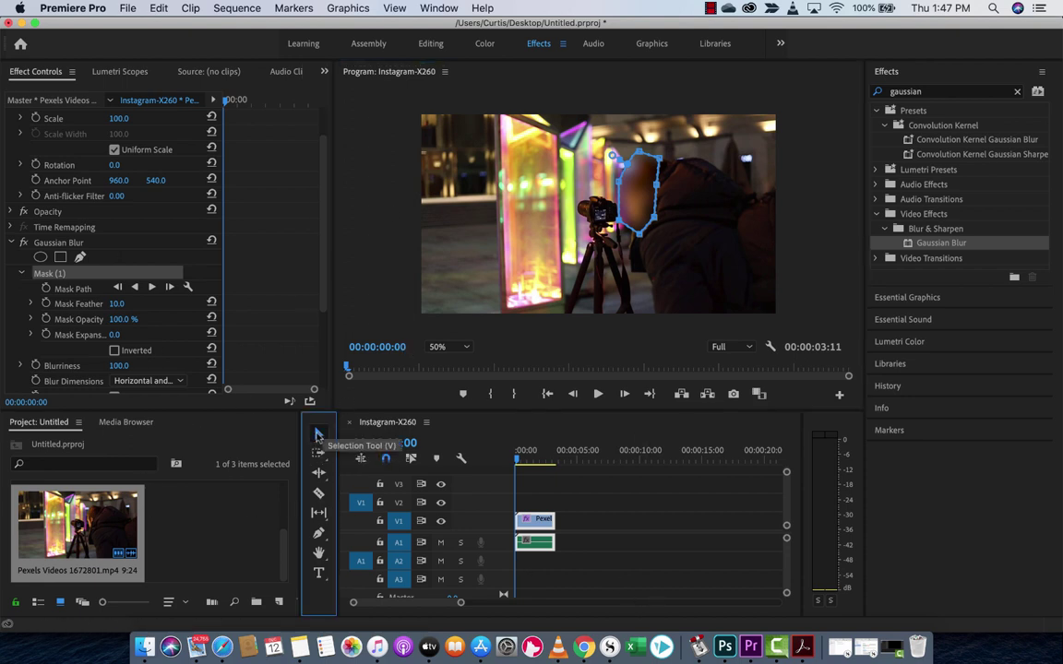
left_click(582, 572)
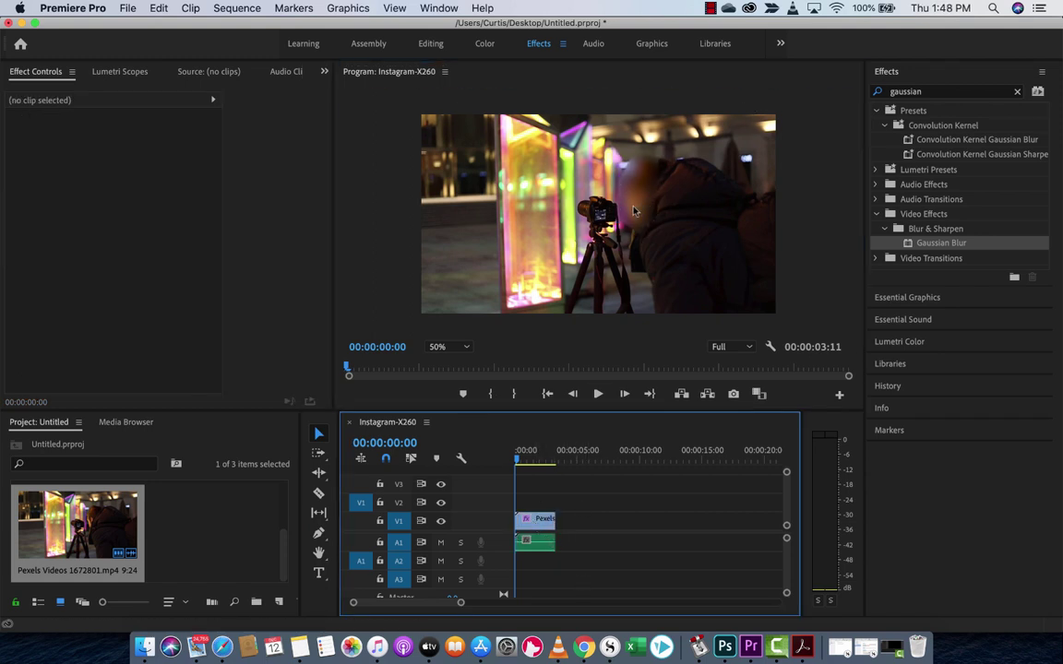
left_click(520, 460)
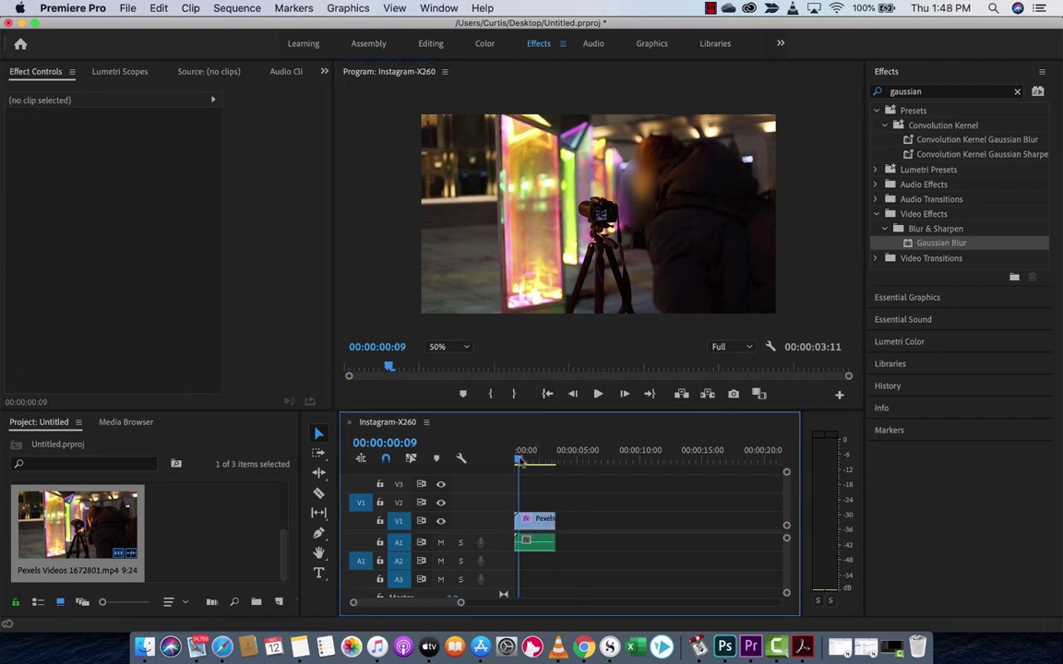
key("space")
left_click(517, 459)
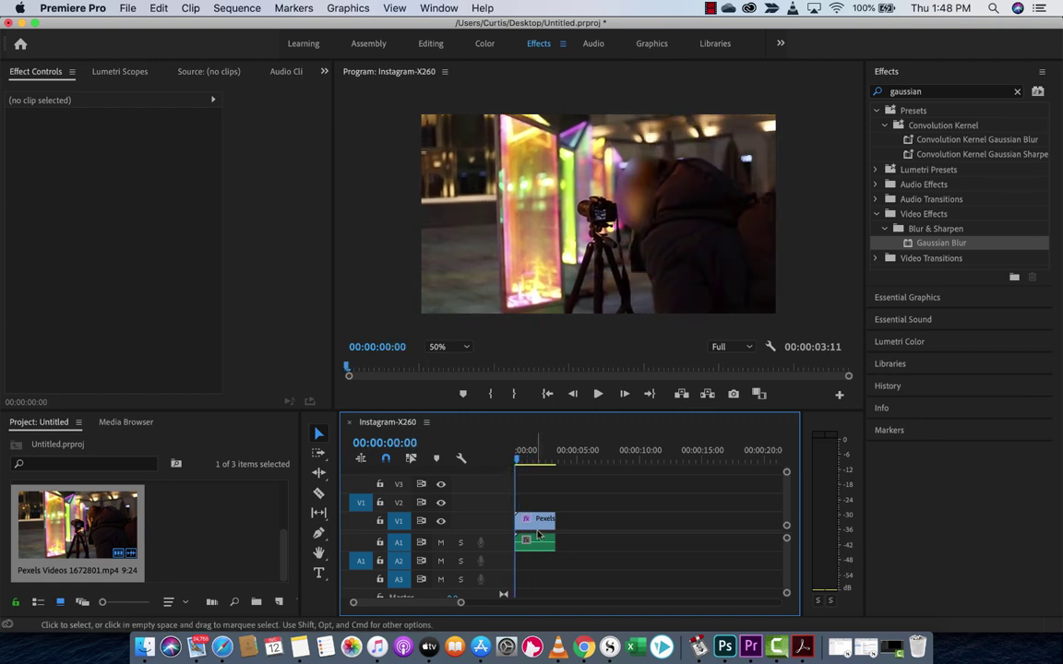
left_click(536, 519)
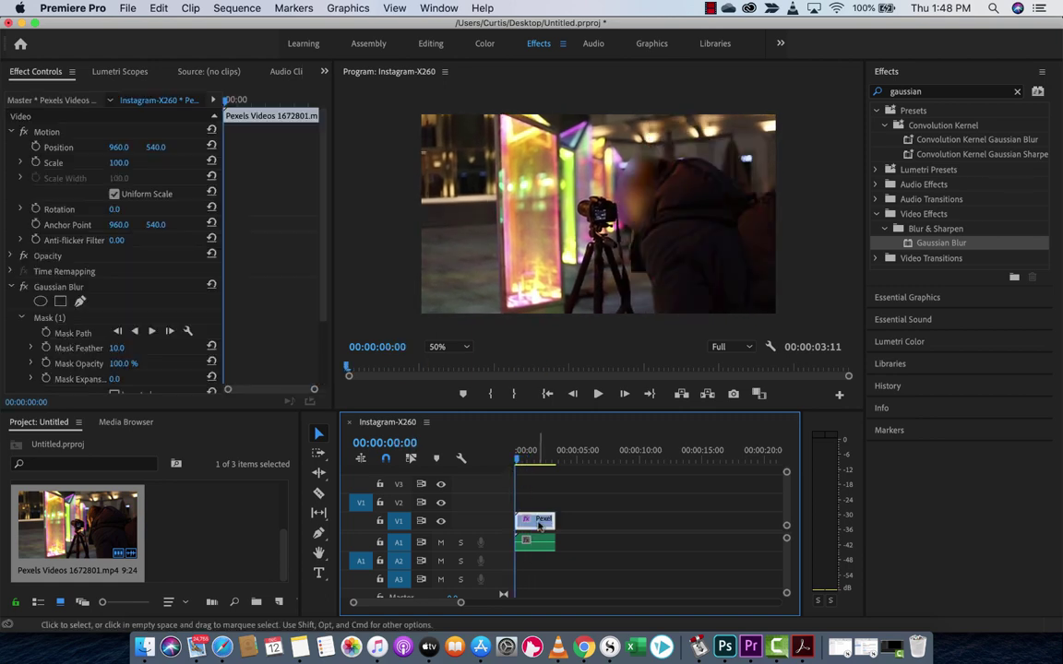
left_click(63, 288)
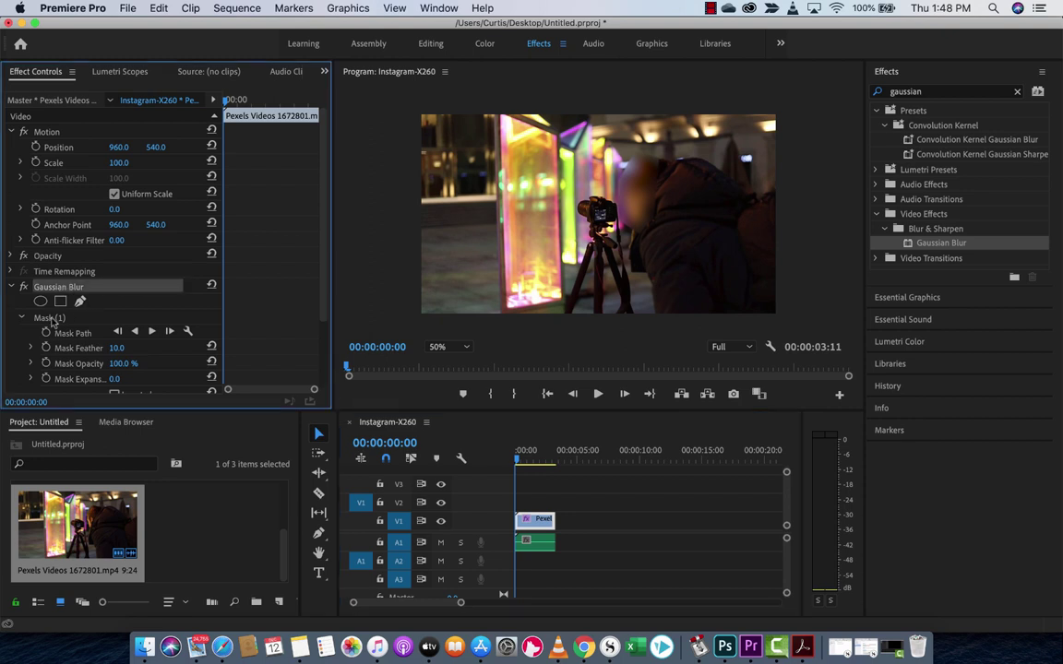
left_click(51, 319)
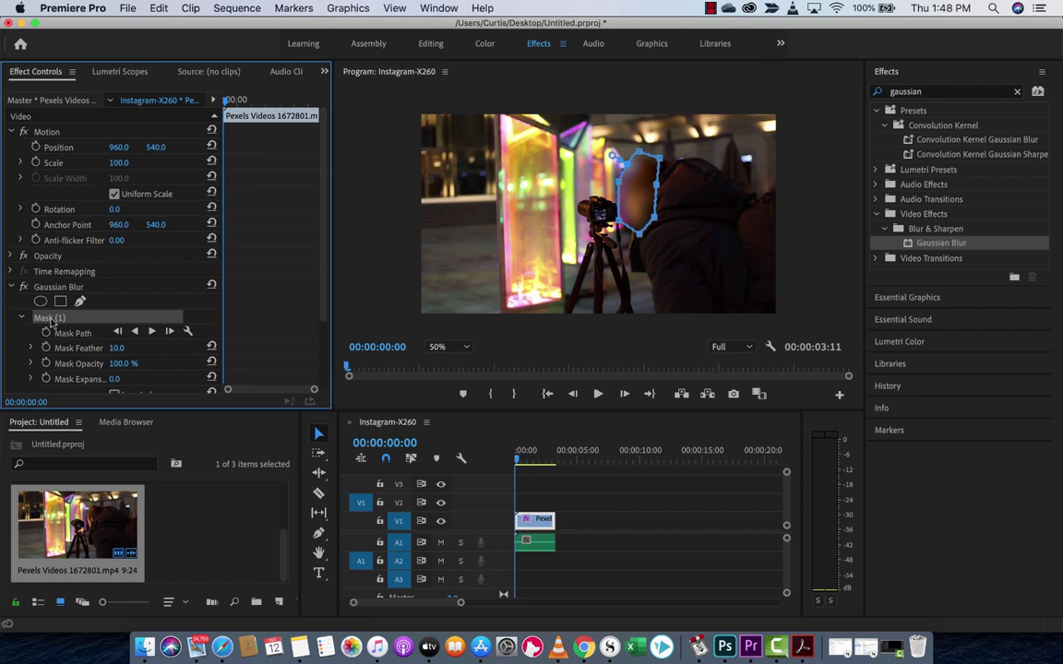
left_click(186, 332)
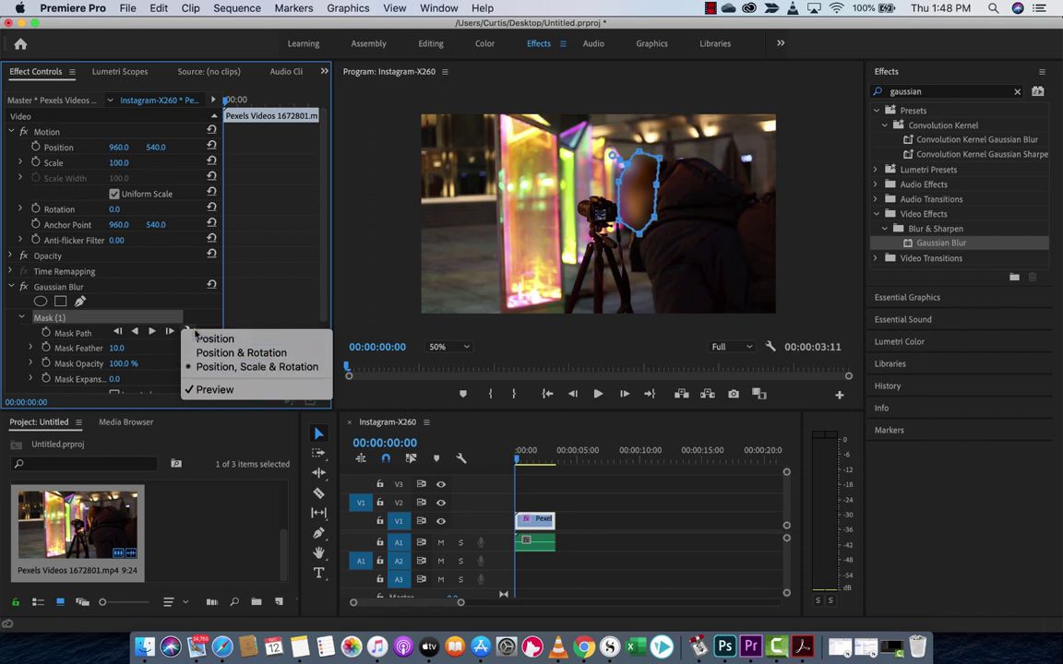
left_click(185, 330)
left_click(184, 330)
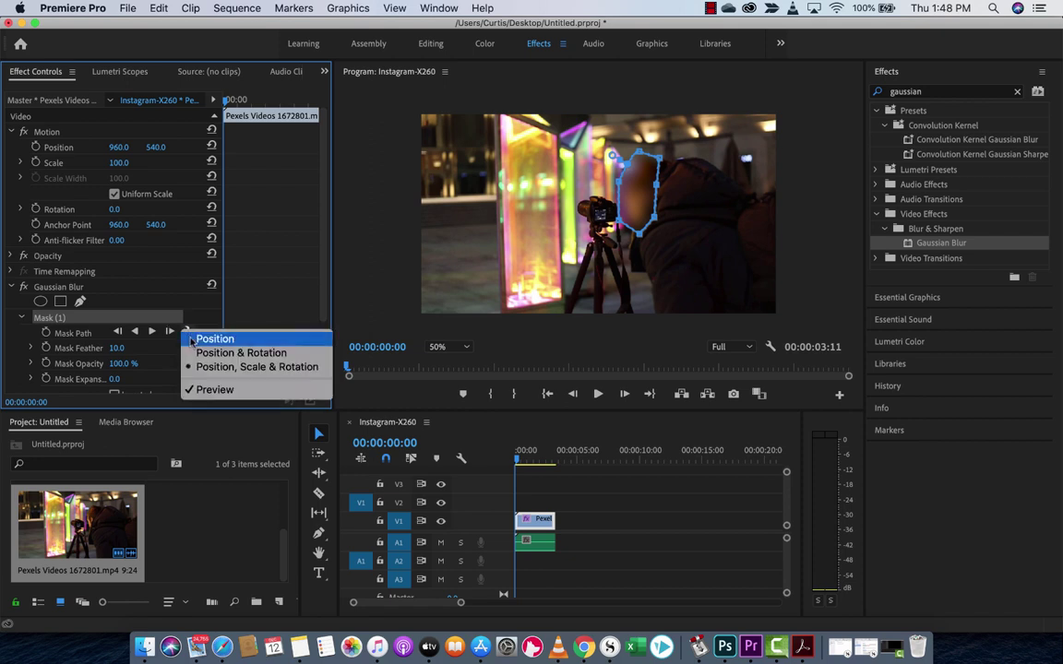
left_click(197, 390)
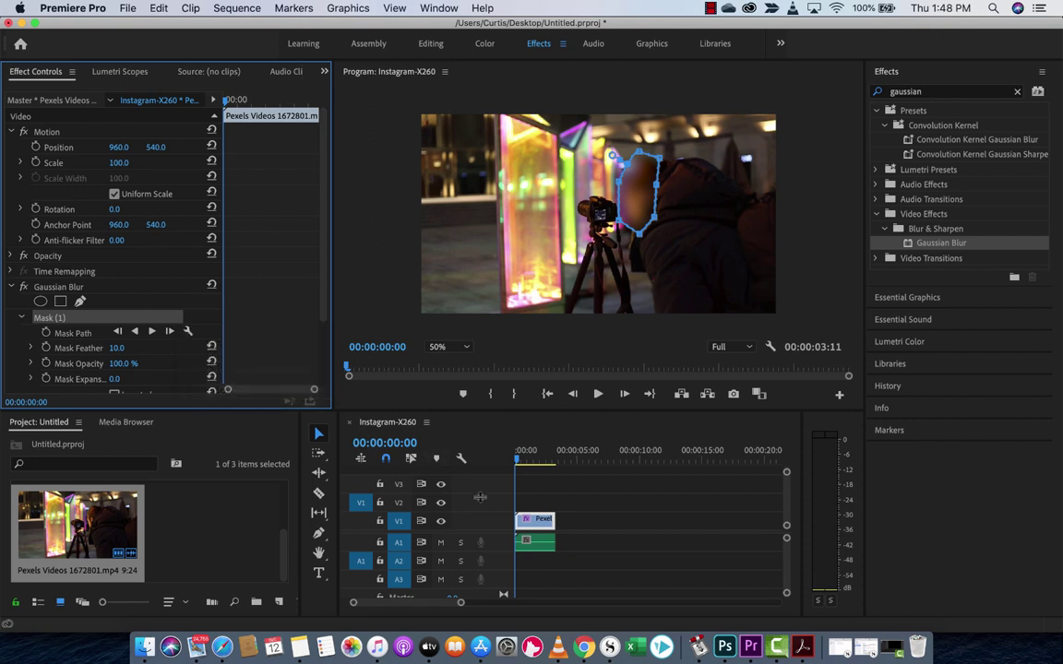
left_click_drag(518, 468, 466, 422)
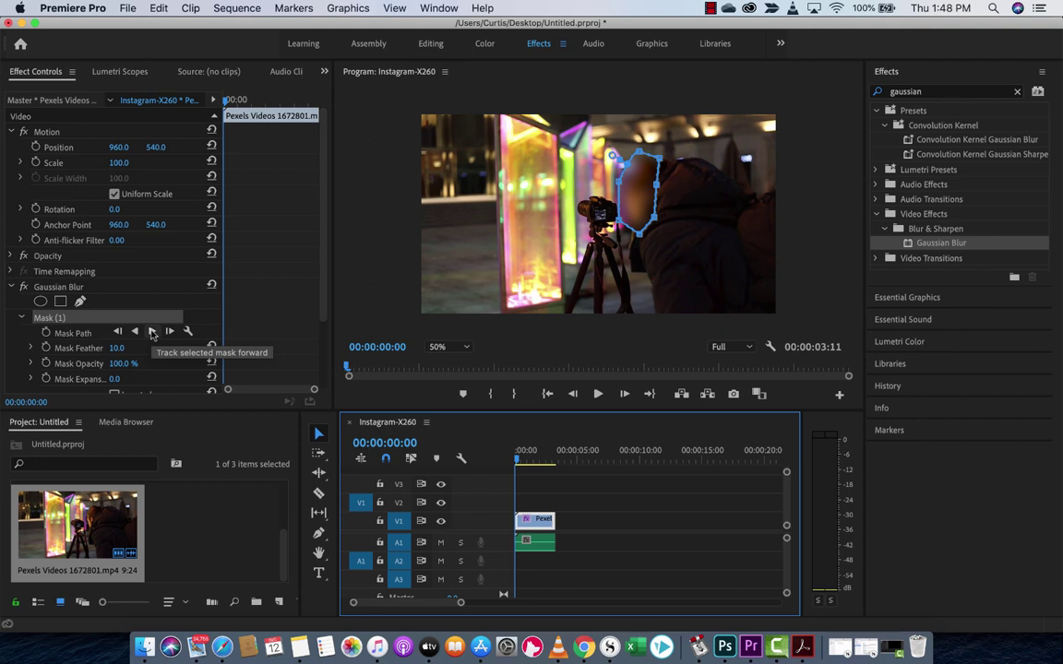
Step: Track Mask (1) forward to 00:00:03:10 so the blur follows the face
left_click(153, 334)
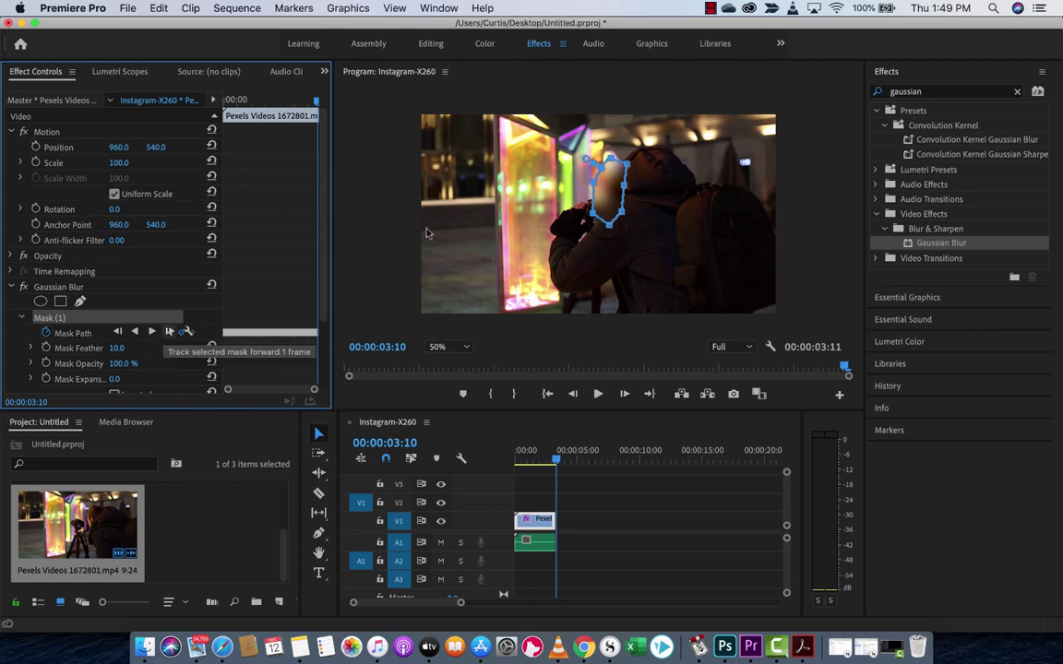
left_click(708, 8)
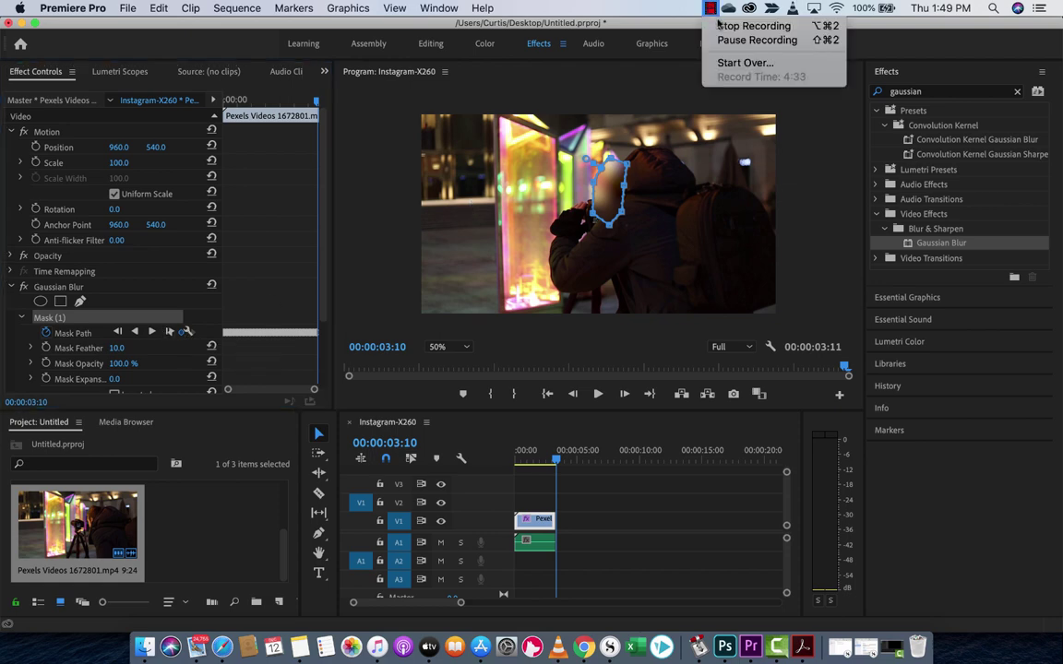